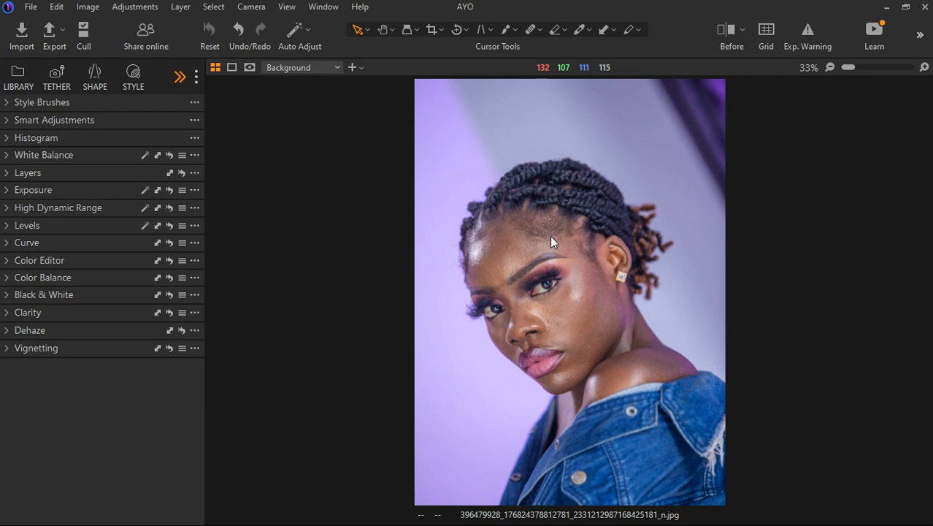
pyautogui.hotkey('ctrl', '0')
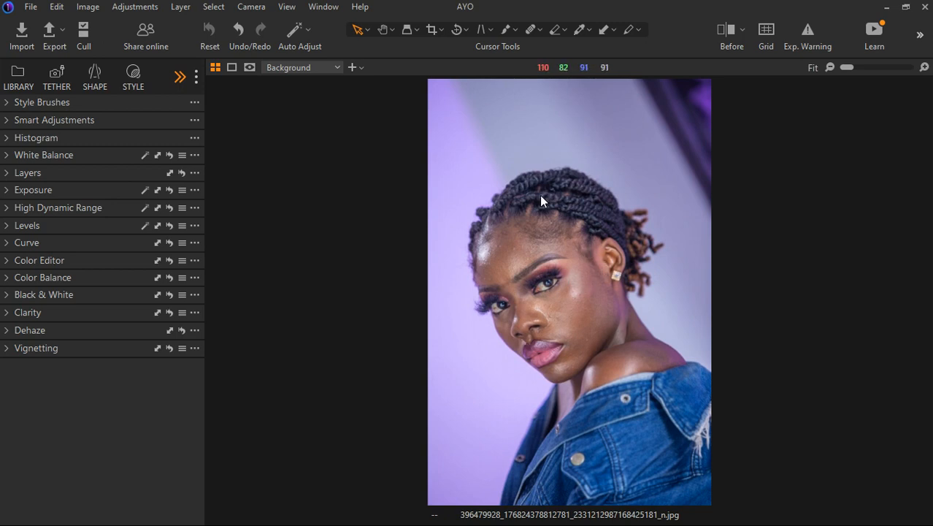
pyautogui.hotkey('ctrl', '+')
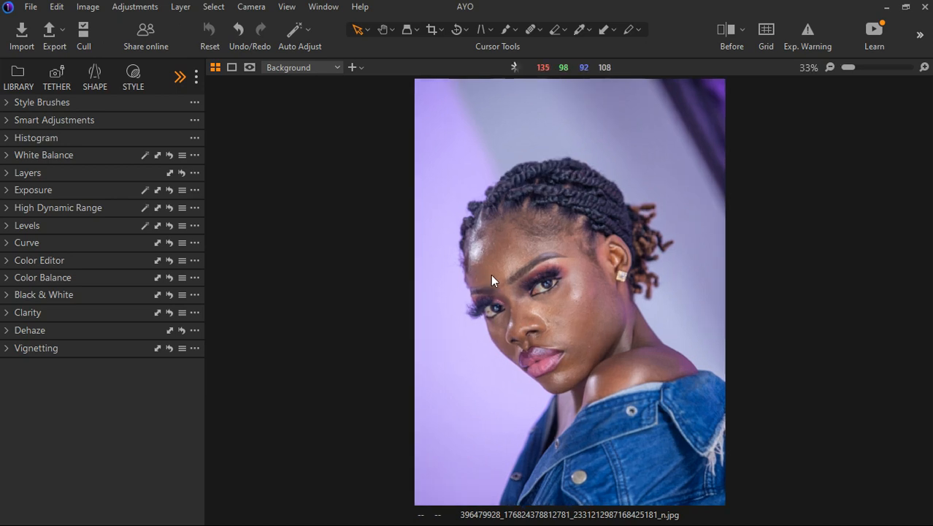
pyautogui.hotkey('ctrl', '+')
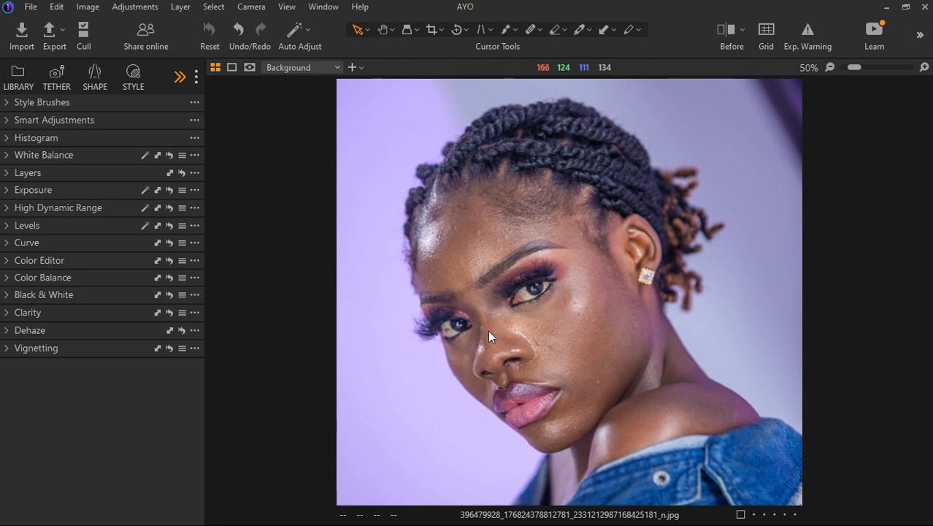
pyautogui.hotkey('ctrl', '0')
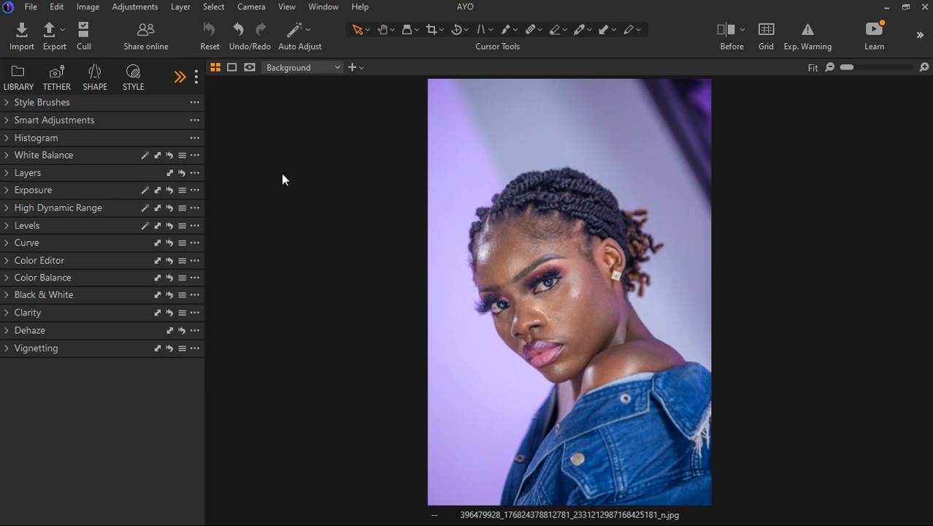
# Activate the white balance picker and float an enlarged Histogram beside the portrait
pyautogui.click(10, 157)
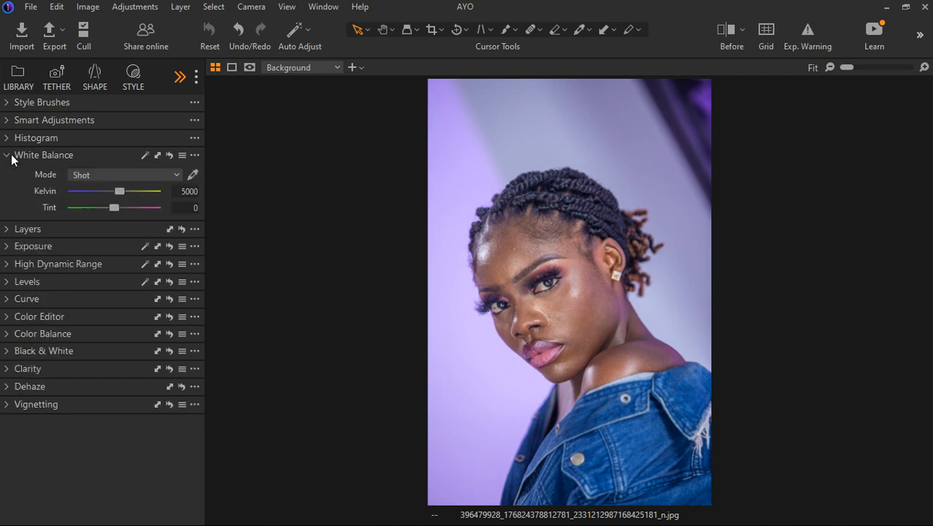
pyautogui.click(193, 176)
pyautogui.click(6, 139)
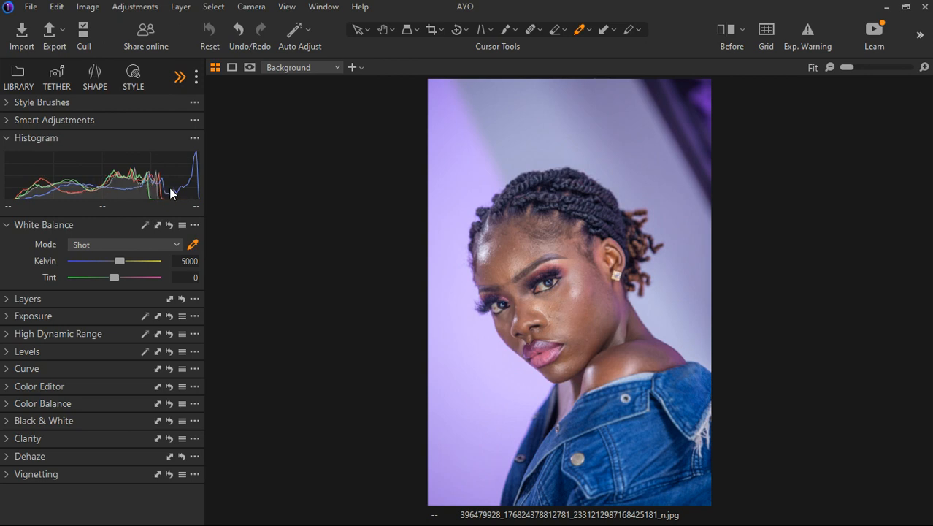
pyautogui.moveTo(283, 144); pyautogui.dragTo(325, 124)
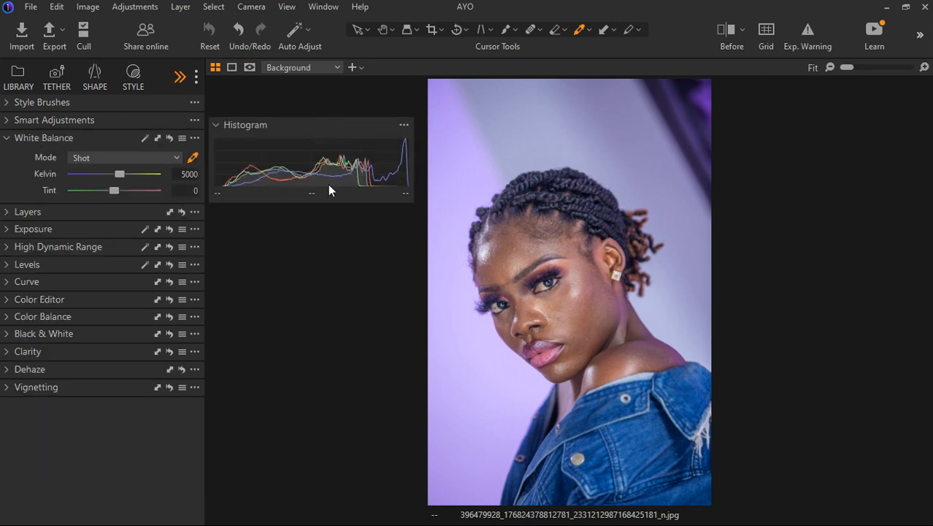
pyautogui.moveTo(332, 203); pyautogui.dragTo(324, 276)
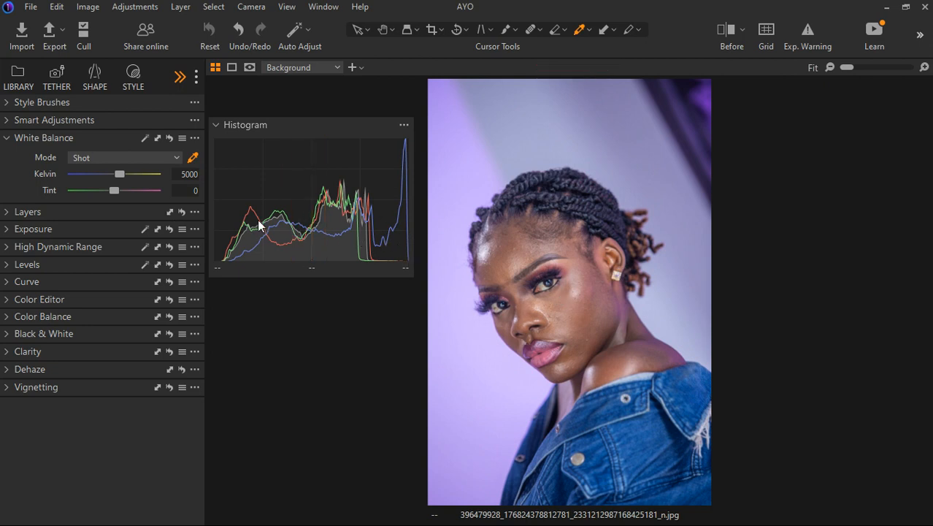
# Try sampling white balance from the face, undo it, and sample beside the earring for Kelvin 7116 and Tint -30.3
pyautogui.click(553, 298)
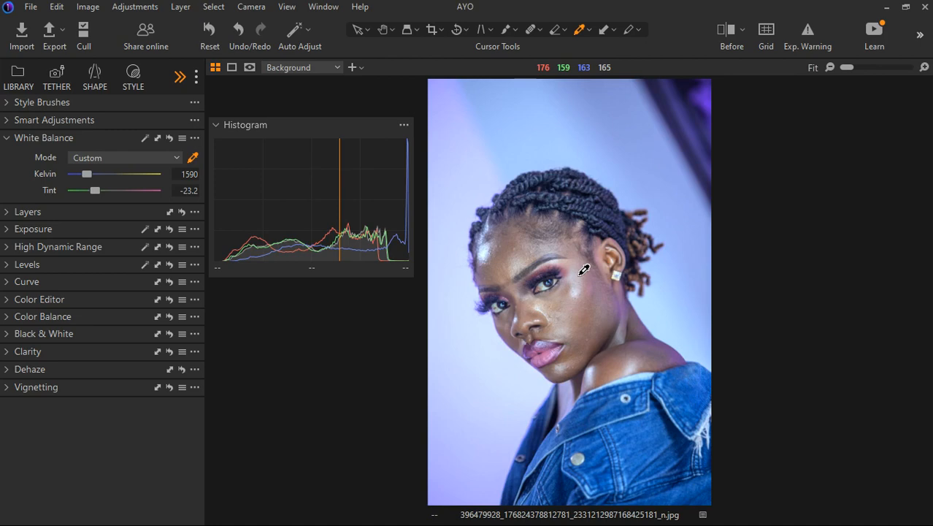
pyautogui.hotkey('ctrl', 'z')
pyautogui.scroll(2, 569, 293)
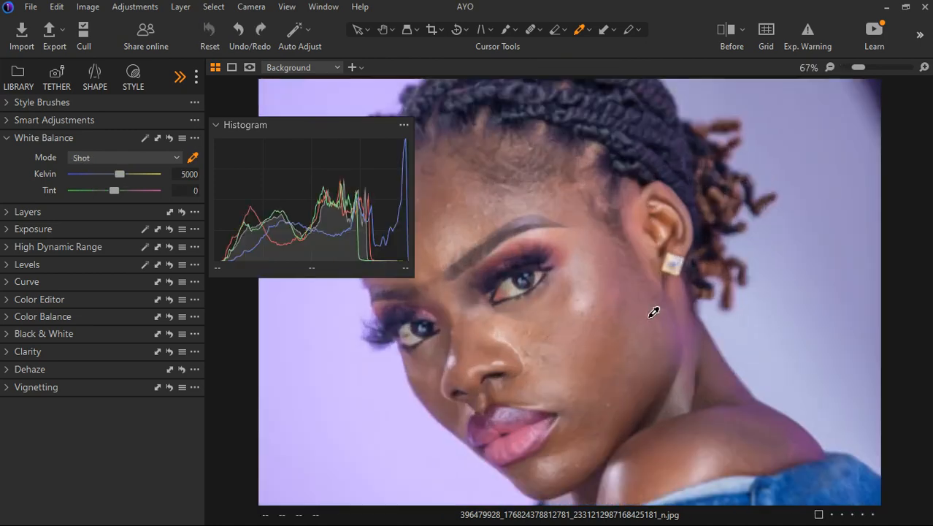
pyautogui.click(688, 272)
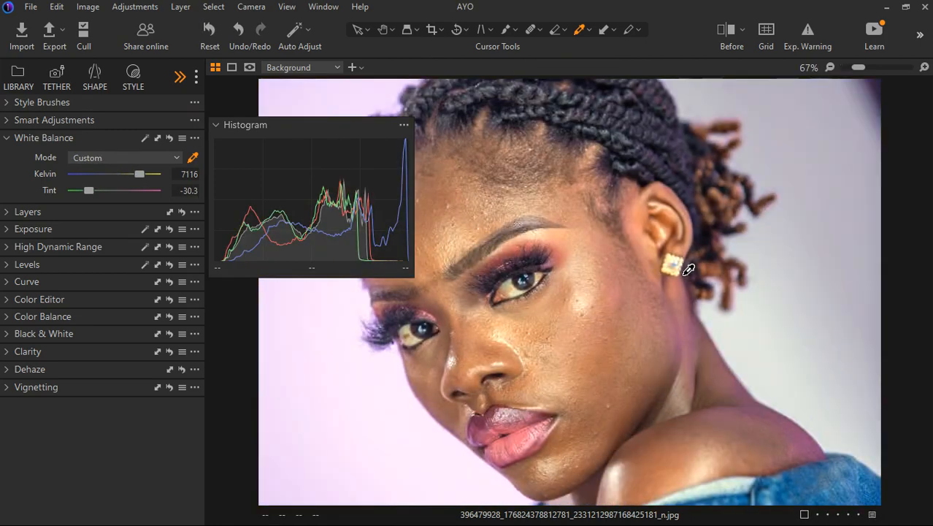
pyautogui.scroll(-2, 439, 267)
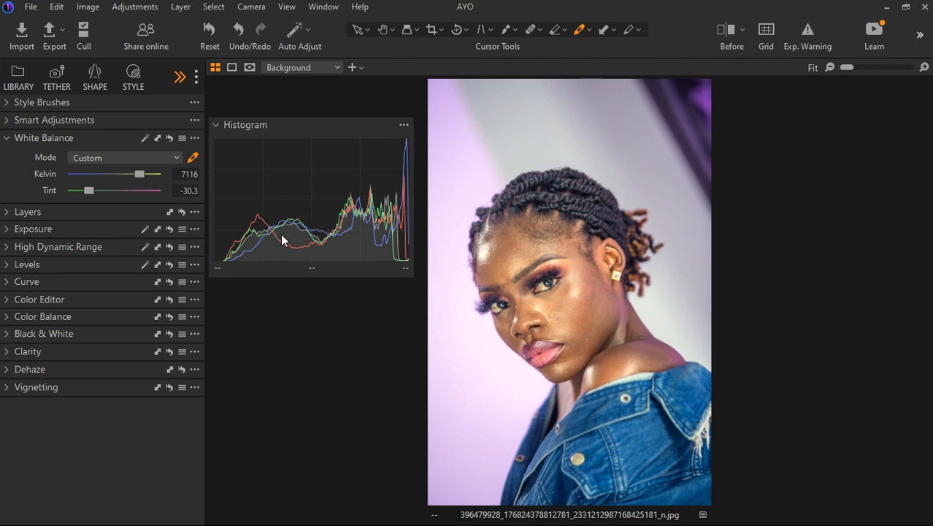
# Return the white balance to Shot mode with Kelvin 5000 and Tint 0
pyautogui.click(192, 157)
pyautogui.click(153, 161)
pyautogui.click(153, 160)
pyautogui.click(152, 160)
pyautogui.click(119, 186)
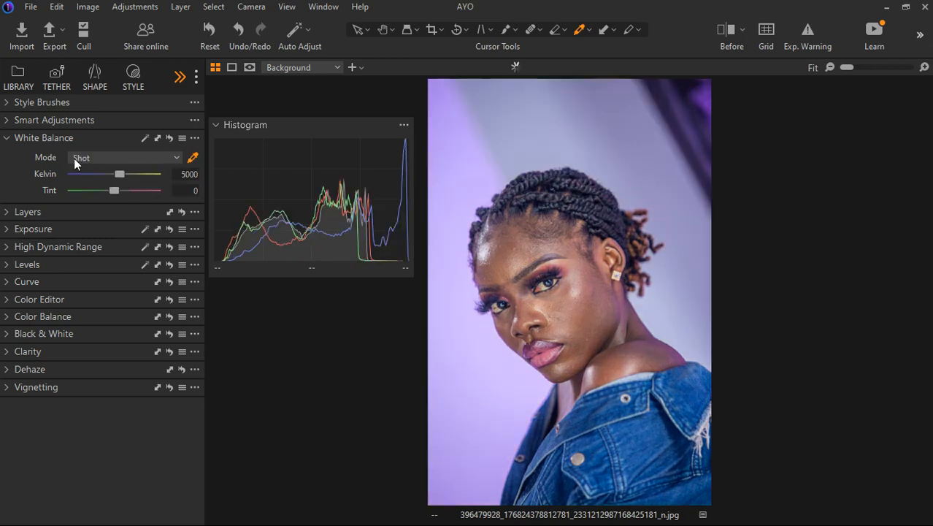
# Dock the Histogram back above the collapsed White Balance tool, collapse it, and expand the Layers tool
pyautogui.click(7, 139)
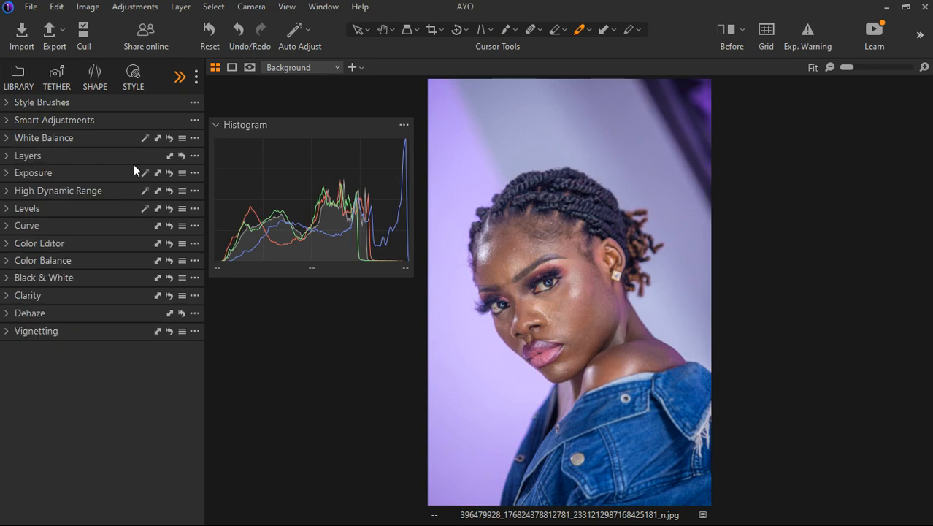
pyautogui.click(8, 155)
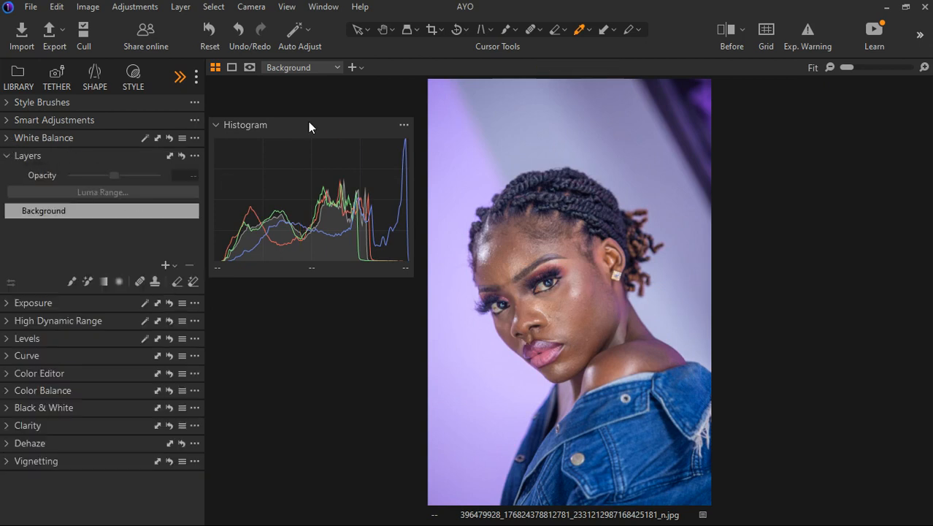
pyautogui.moveTo(325, 132); pyautogui.dragTo(69, 139)
pyautogui.click(7, 139)
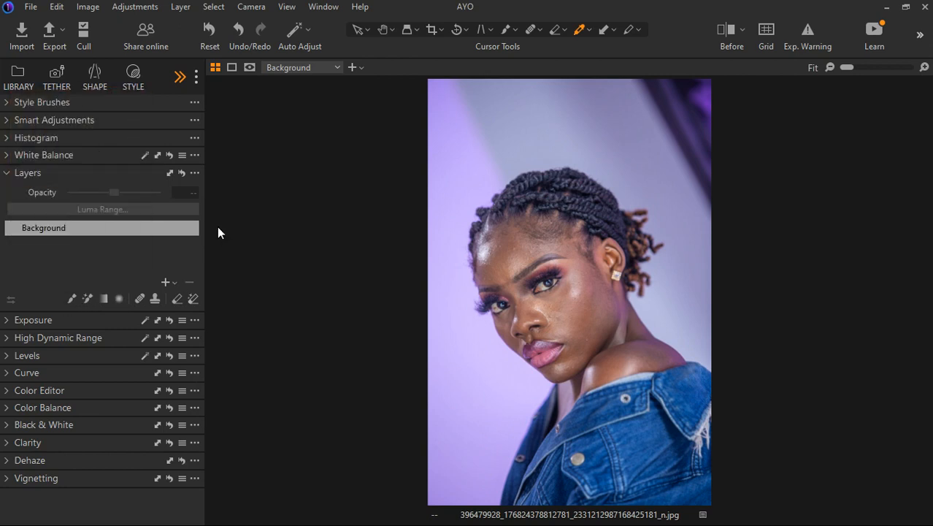
# Paint a freehand mask over the cheek, jaw and shoulder on a new adjustment layer with the Brush
pyautogui.click(86, 298)
pyautogui.click(72, 299)
pyautogui.scroll(2, 622, 335)
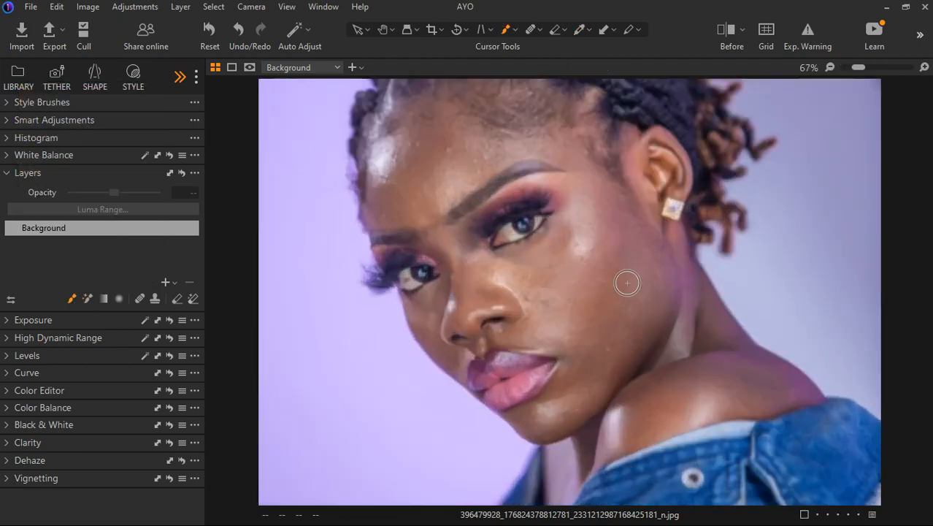
pyautogui.moveTo(660, 338)
pyautogui.mouseDown()
pyautogui.moveTo(698, 363)
pyautogui.moveTo(705, 399)
pyautogui.moveTo(688, 377)
pyautogui.mouseUp()
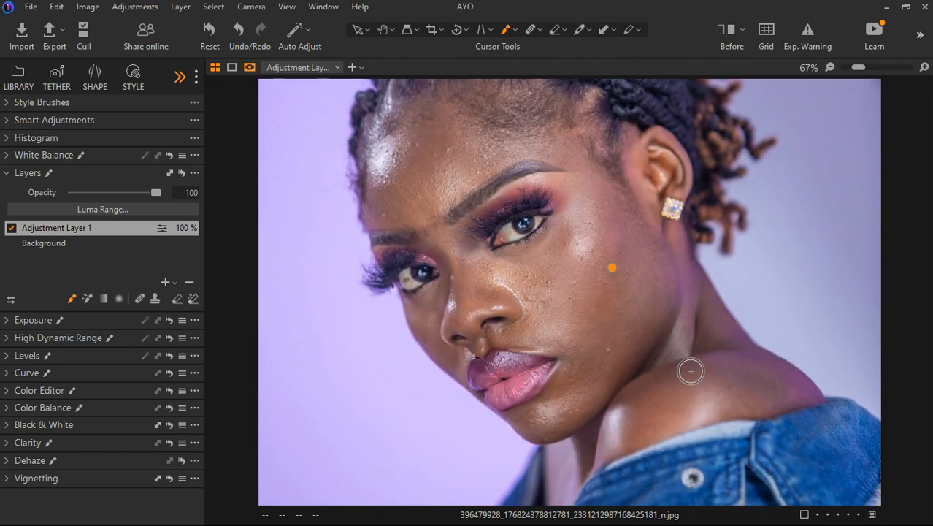
pyautogui.moveTo(610, 351)
pyautogui.mouseDown()
pyautogui.moveTo(567, 288)
pyautogui.moveTo(605, 232)
pyautogui.moveTo(515, 257)
pyautogui.mouseUp()
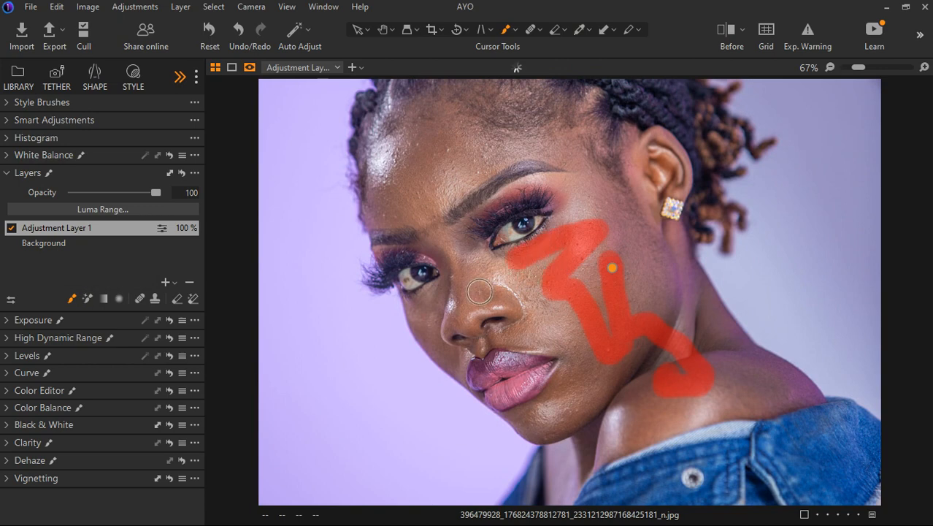
pyautogui.scroll(-2, 480, 292)
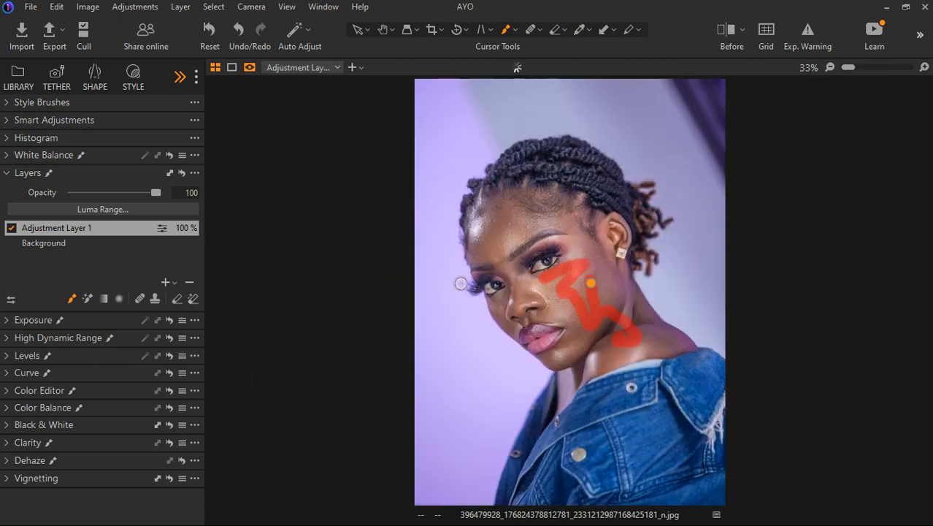
# Mask the model's skin with the Magic Brush and display the mask overlay
pyautogui.click(87, 300)
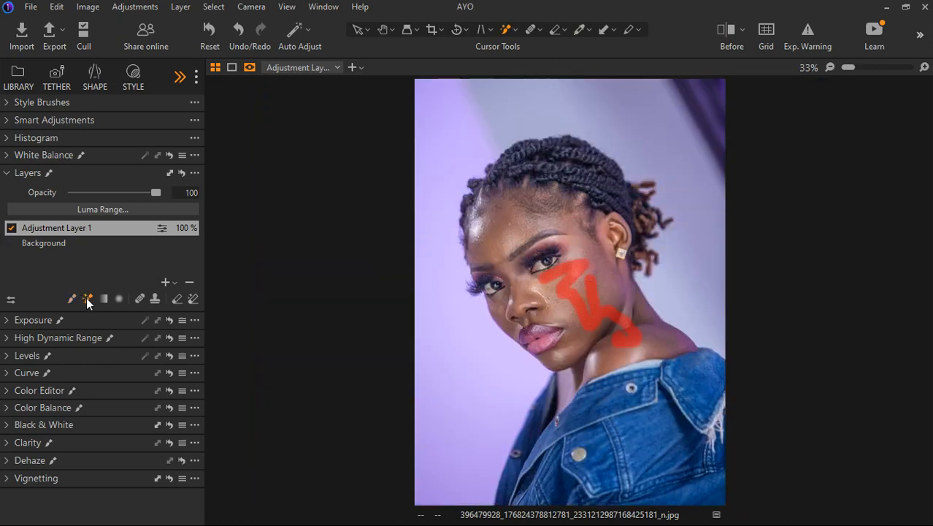
pyautogui.rightClick(513, 234)
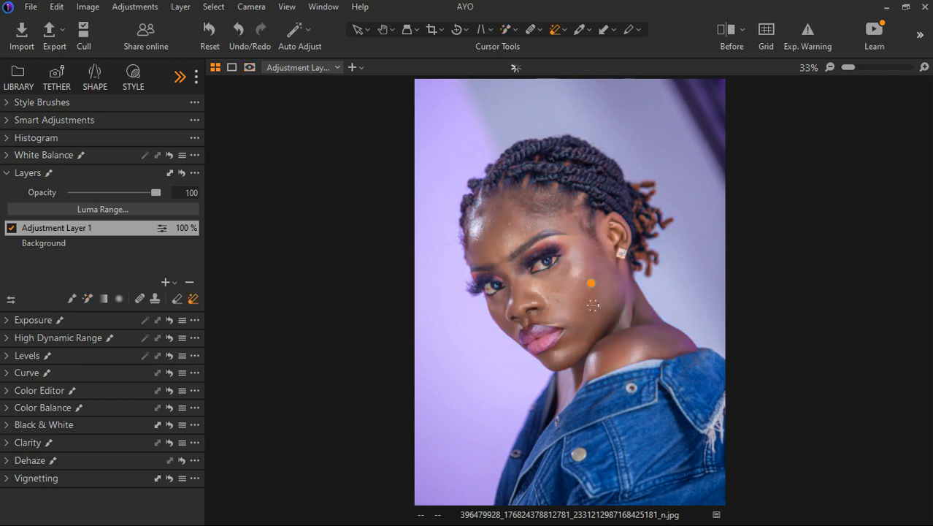
pyautogui.press('m')
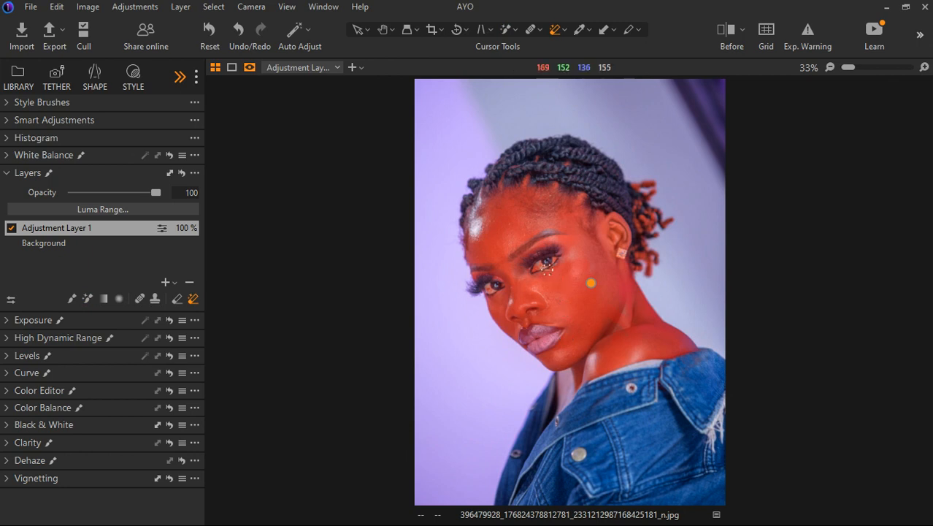
# Remove parts of the face mask with the Magic Eraser, and clear the remaining skin mask with the Eraser
pyautogui.click(545, 274)
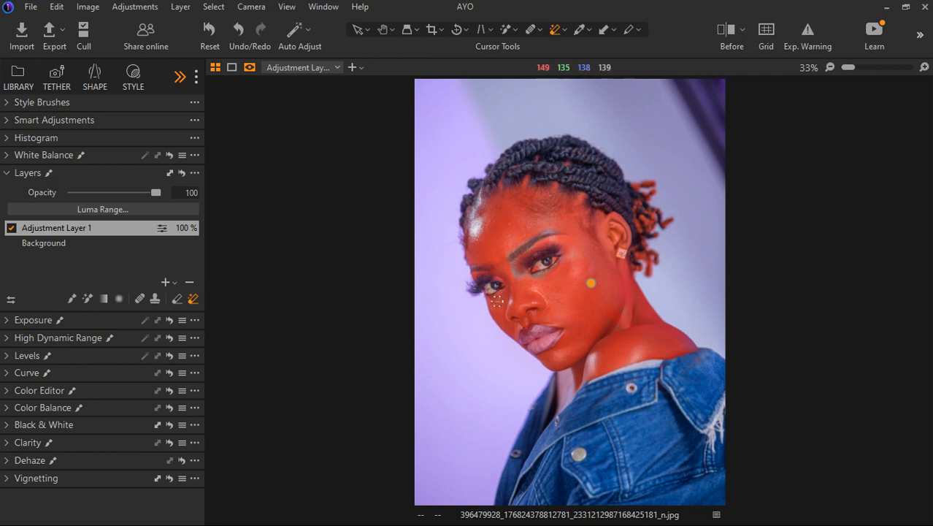
pyautogui.moveTo(533, 266); pyautogui.dragTo(505, 257)
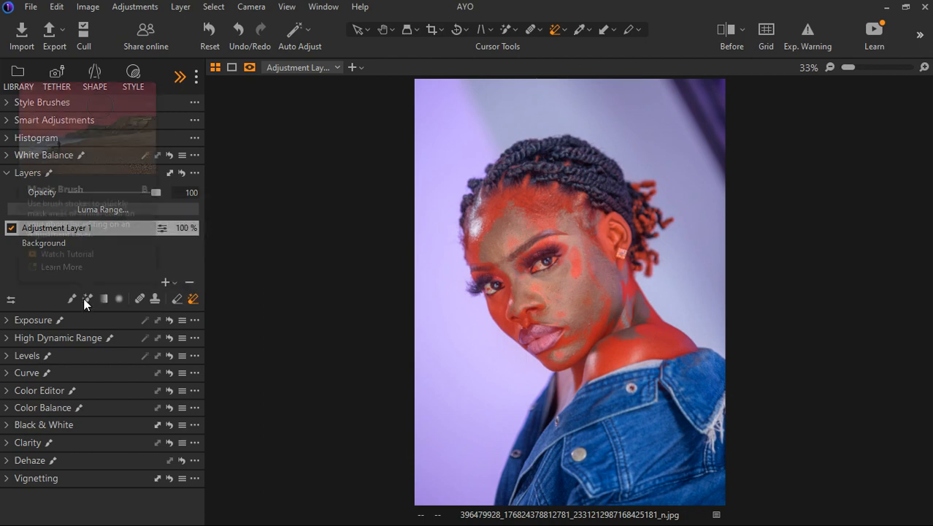
pyautogui.click(177, 299)
pyautogui.moveTo(511, 219)
pyautogui.mouseDown()
pyautogui.moveTo(504, 263)
pyautogui.moveTo(555, 219)
pyautogui.moveTo(591, 283)
pyautogui.mouseUp()
pyautogui.moveTo(643, 299)
pyautogui.mouseDown()
pyautogui.moveTo(698, 328)
pyautogui.moveTo(708, 392)
pyautogui.moveTo(531, 355)
pyautogui.moveTo(559, 314)
pyautogui.moveTo(614, 314)
pyautogui.mouseUp()
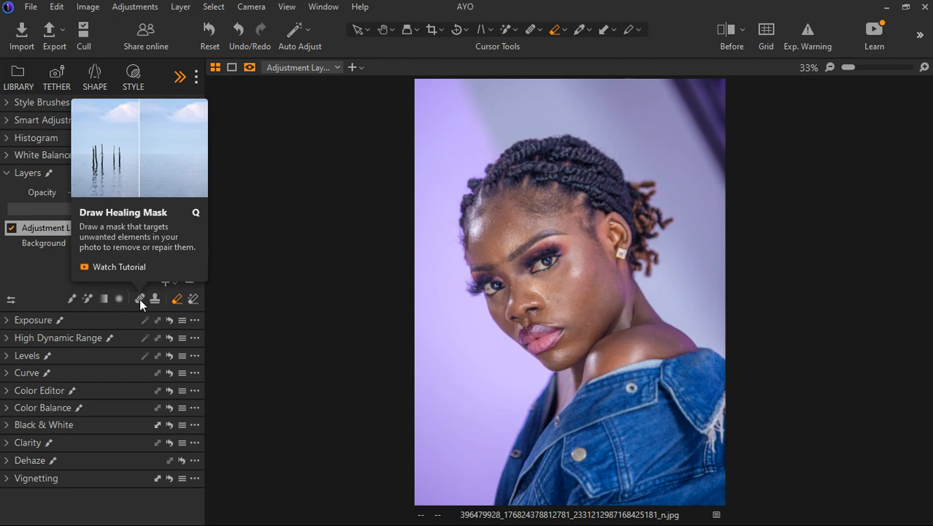
# Draw a healing mask over two blemishes on the lower cheek near the jaw
pyautogui.press('z')
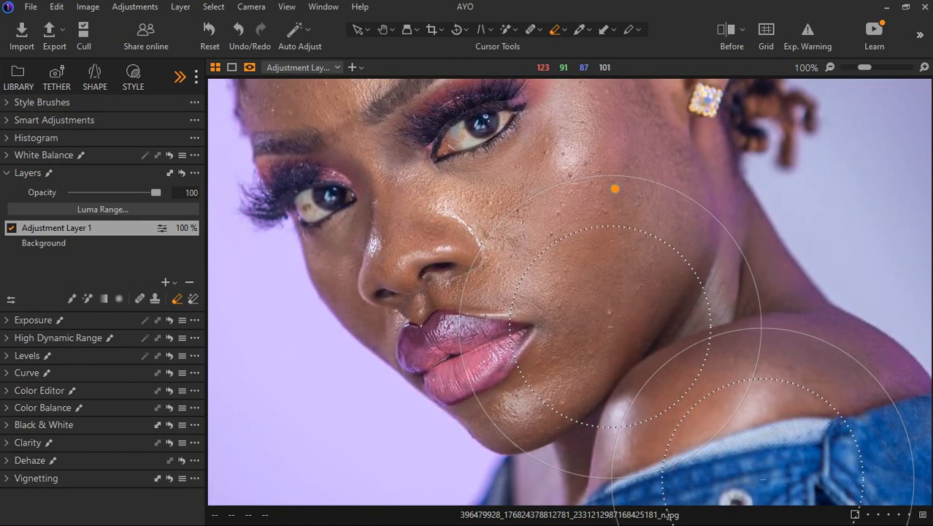
pyautogui.scroll(1, 611, 326)
pyautogui.scroll(-1, 610, 327)
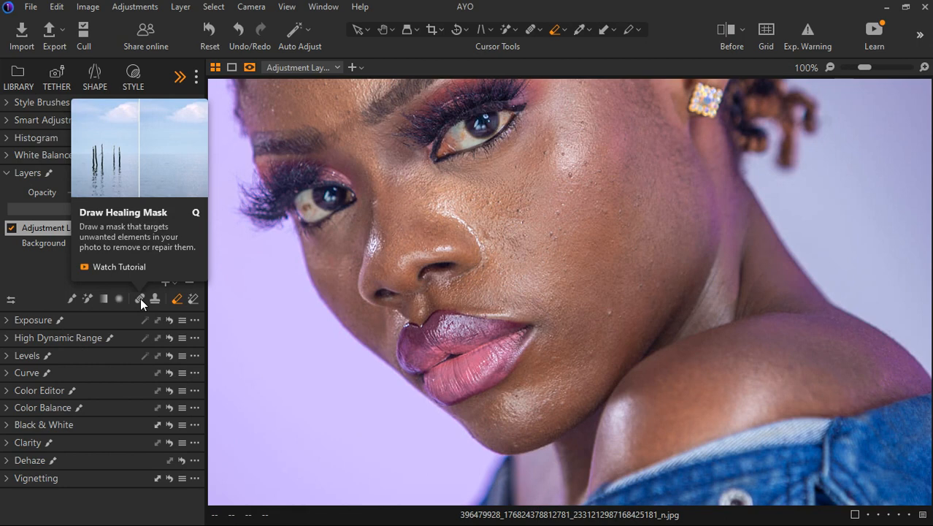
pyautogui.click(140, 298)
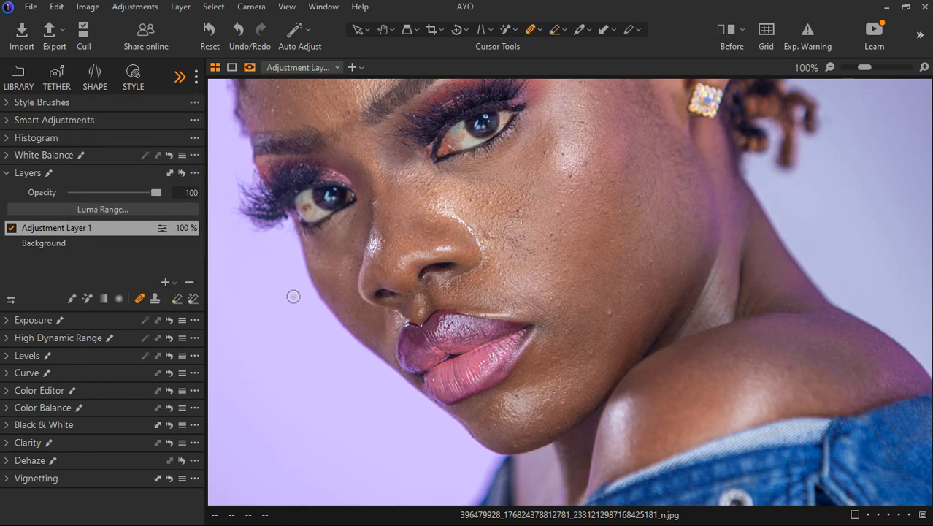
pyautogui.click(616, 320)
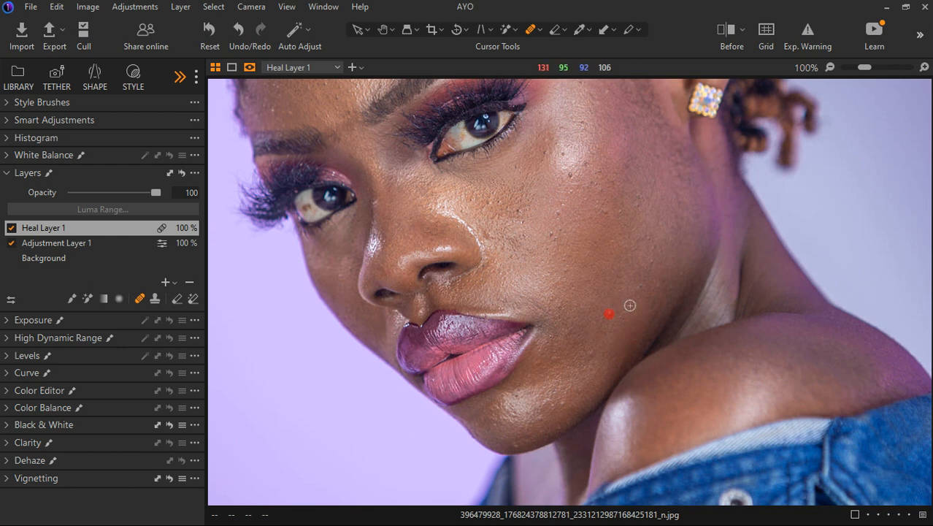
pyautogui.click(617, 296)
# Shrink the Clone brush to a small size suited to the blemishes on the model's forehead
pyautogui.scroll(3, 628, 331)
pyautogui.scroll(-3, 628, 332)
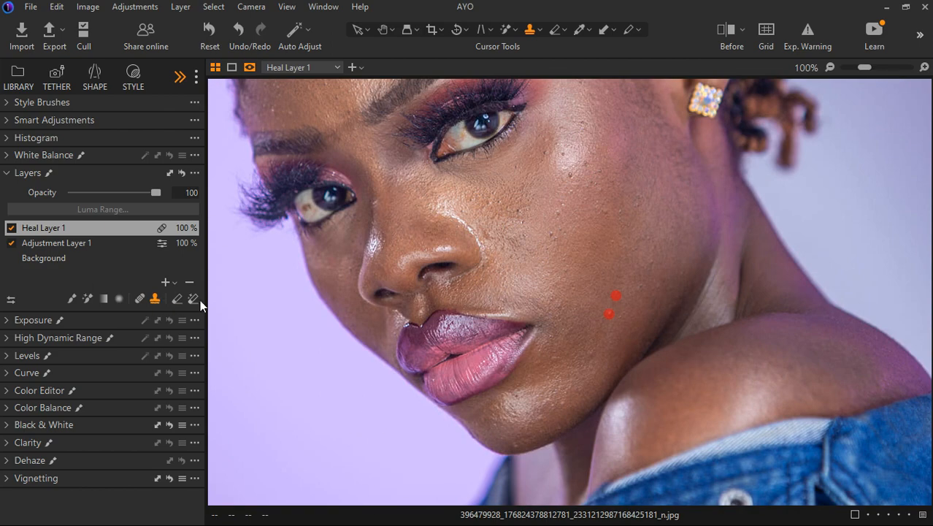
pyautogui.press('[')
pyautogui.press('[')
pyautogui.press('[')
pyautogui.press('[')
pyautogui.press('[')
pyautogui.press('[')
pyautogui.press('[')
pyautogui.press('[')
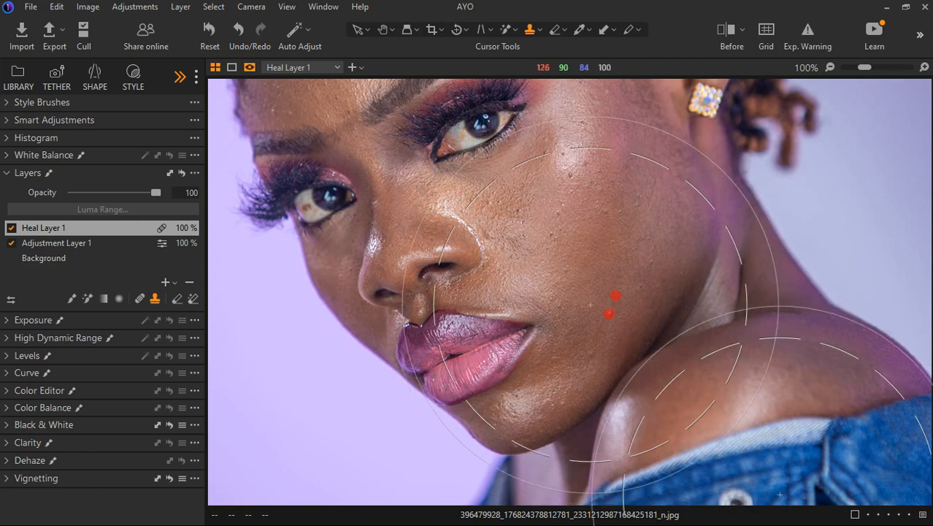
pyautogui.scroll(-3, 631, 338)
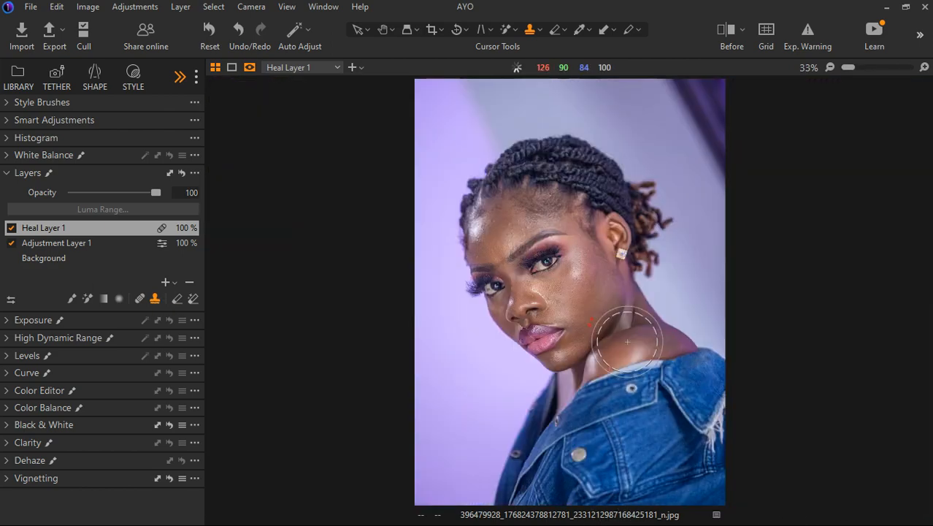
pyautogui.scroll(3, 523, 210)
pyautogui.scroll(1, 430, 226)
pyautogui.scroll(1, 430, 226)
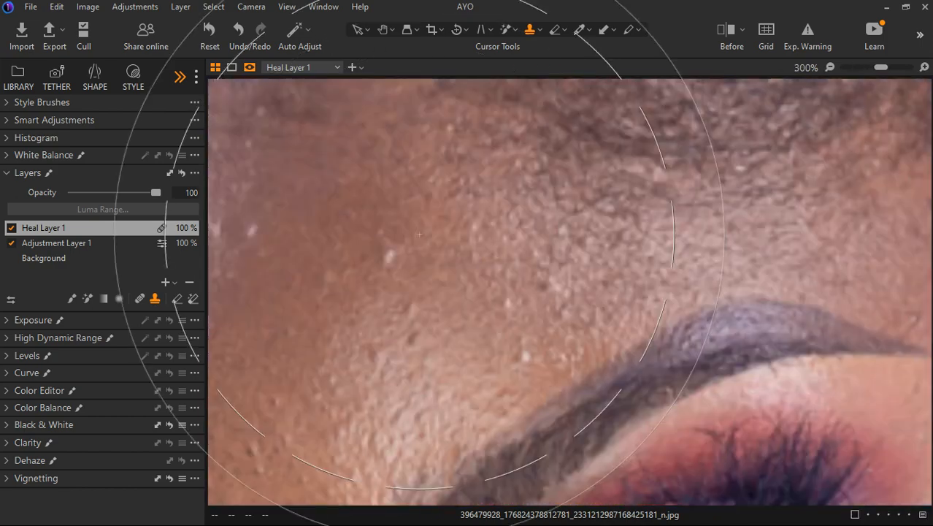
pyautogui.press('[')
pyautogui.press('[')
pyautogui.press('[')
pyautogui.press('[')
pyautogui.press('[')
pyautogui.press('[')
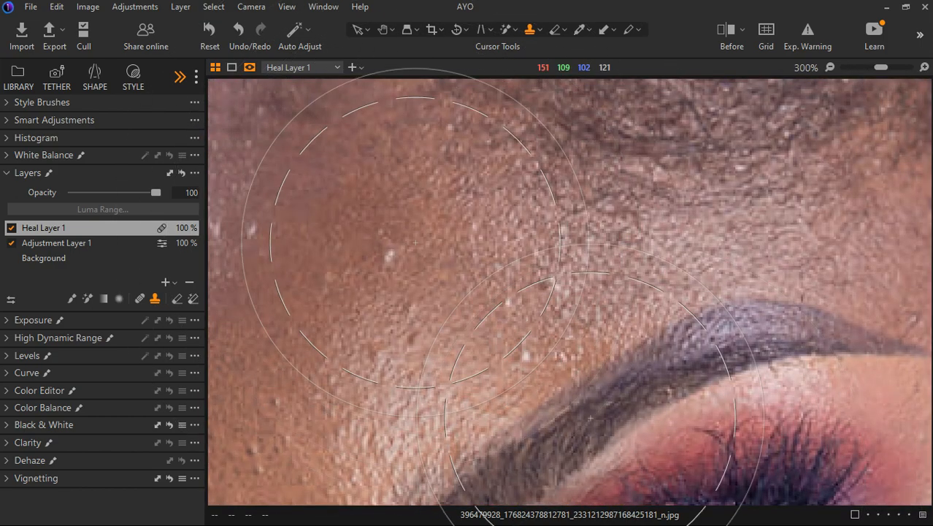
pyautogui.scroll(-3, 427, 254)
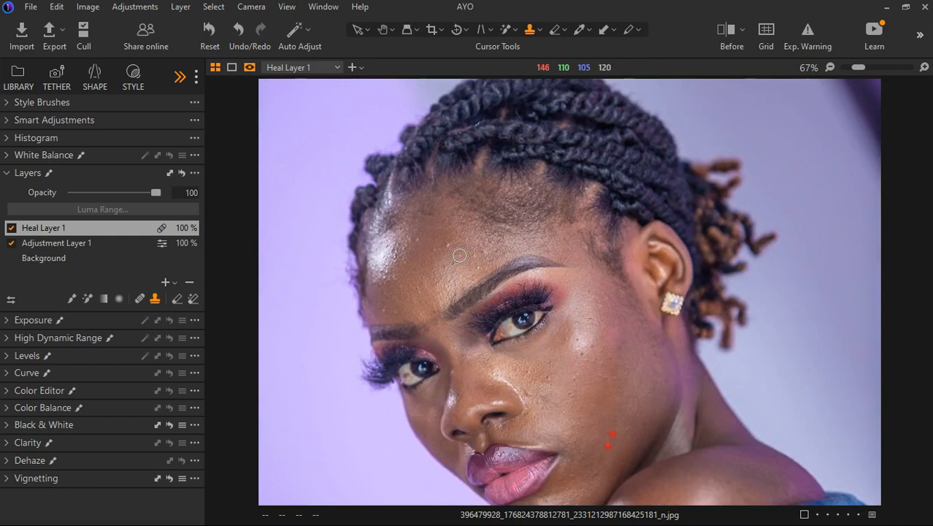
# Try to clone over the forehead blemish above the brow without defining a source point
pyautogui.click(450, 247)
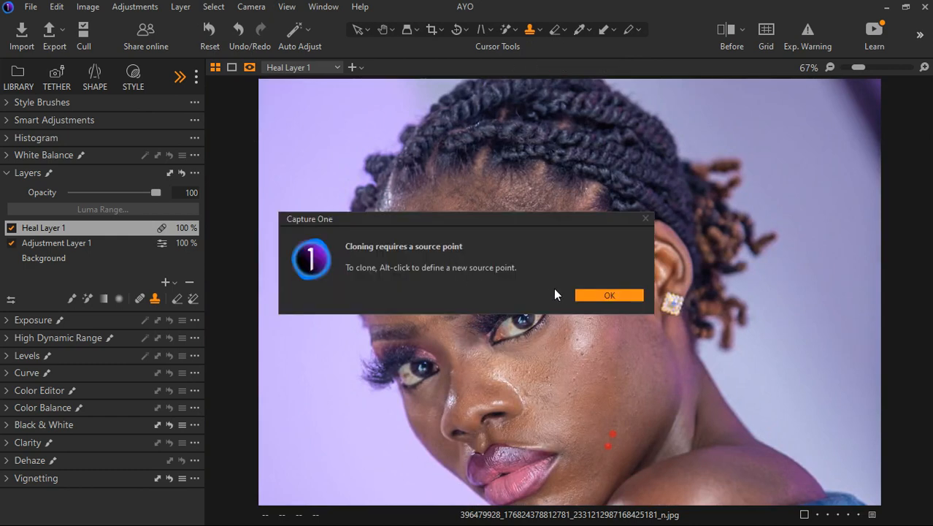
pyautogui.click(585, 295)
pyautogui.scroll(3, 475, 259)
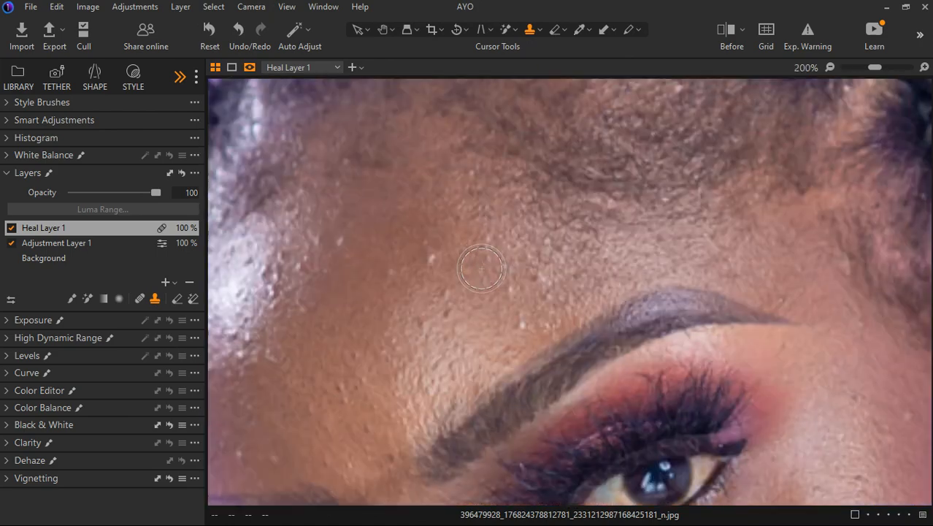
pyautogui.scroll(1, 482, 270)
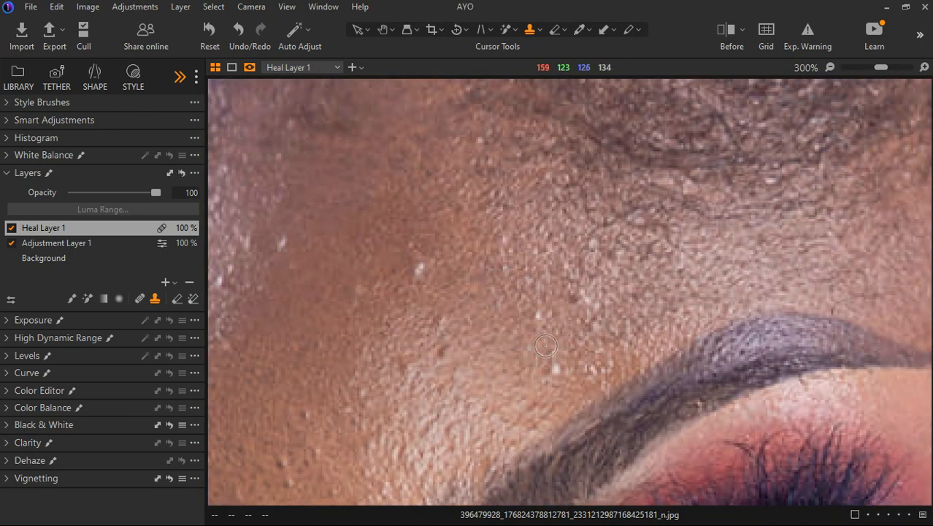
# Set a clone source point on the forehead skin and clone over the blemish above the brow on a separate clone layer
pyautogui.scroll(-3, 546, 345)
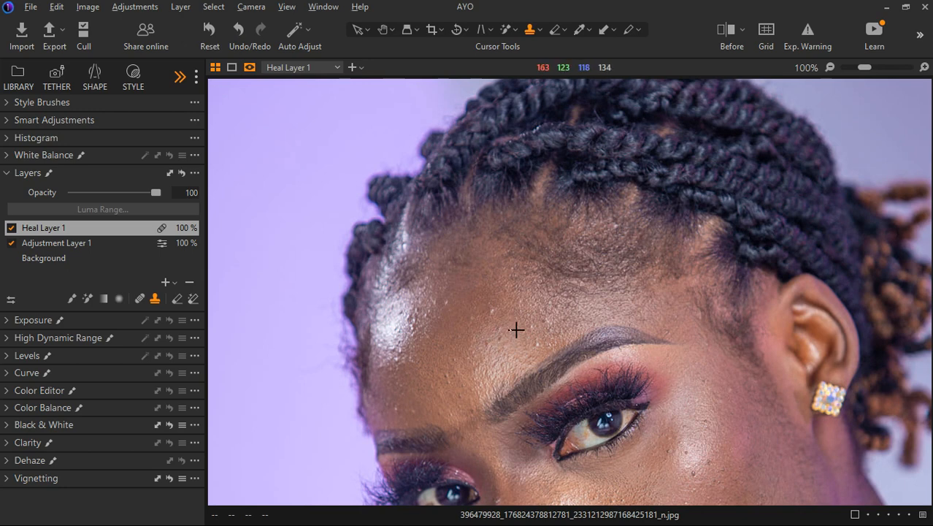
pyautogui.press('s')
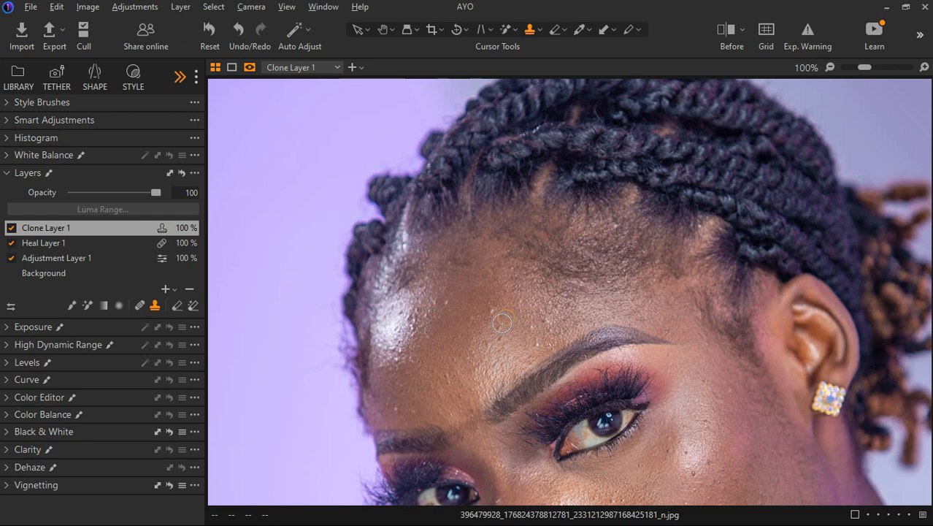
pyautogui.keyDown('alt'); pyautogui.click(490, 311); pyautogui.keyUp('alt')
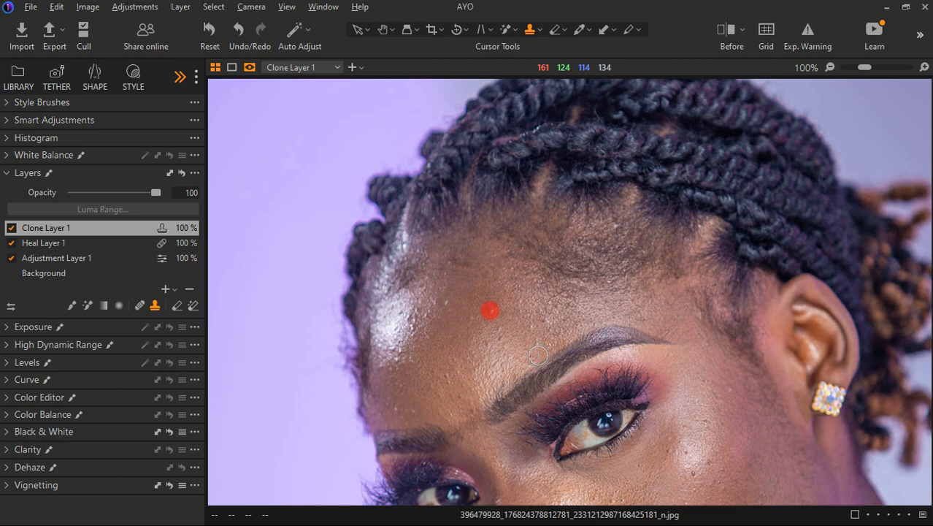
pyautogui.scroll(2, 548, 369)
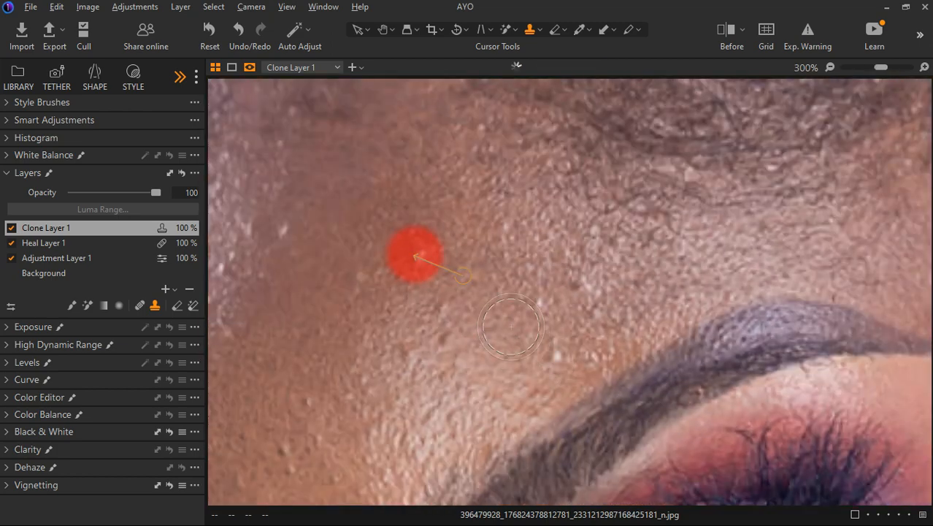
pyautogui.moveTo(475, 288)
pyautogui.mouseDown()
pyautogui.moveTo(465, 308)
pyautogui.moveTo(477, 333)
pyautogui.moveTo(504, 333)
pyautogui.moveTo(502, 319)
pyautogui.mouseUp()
pyautogui.scroll(-5, 497, 315)
pyautogui.scroll(-1, 468, 307)
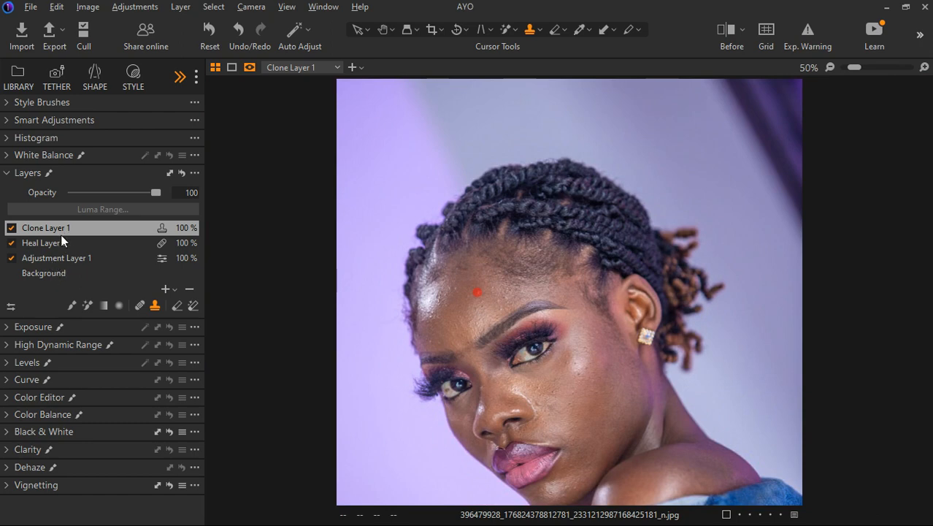
# Select the Background layer to hide the mask overlay and examine the retouched forehead and cheek up close
pyautogui.click(55, 275)
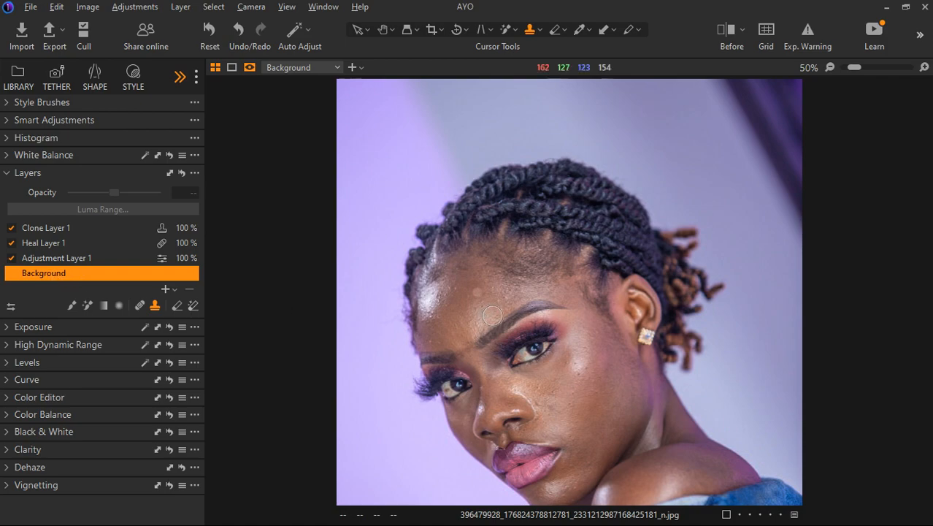
pyautogui.scroll(3, 447, 328)
pyautogui.scroll(-2, 446, 307)
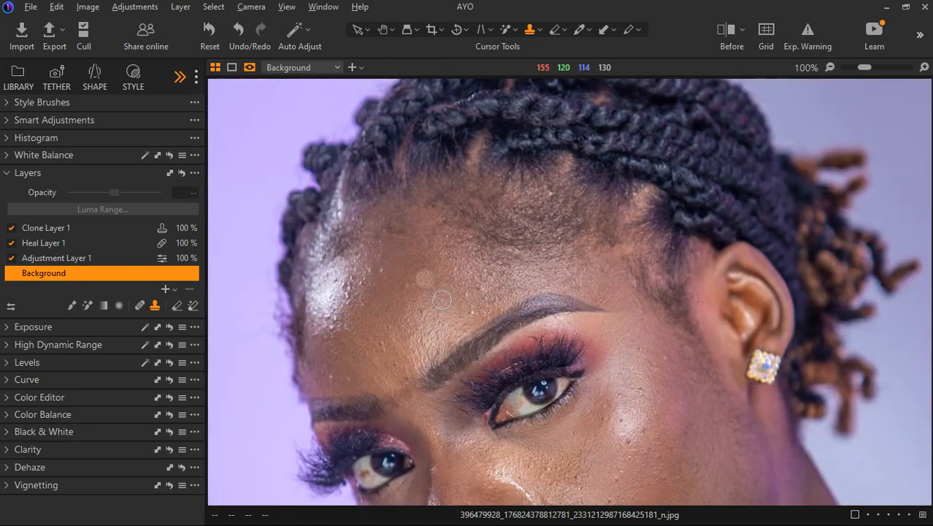
pyautogui.scroll(-1, 584, 312)
pyautogui.scroll(3, 591, 423)
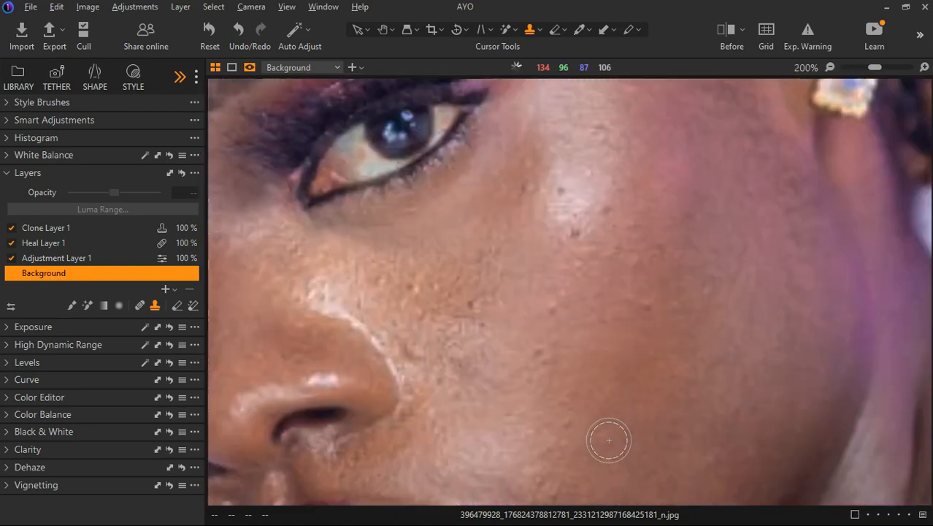
pyautogui.scroll(-1, 554, 307)
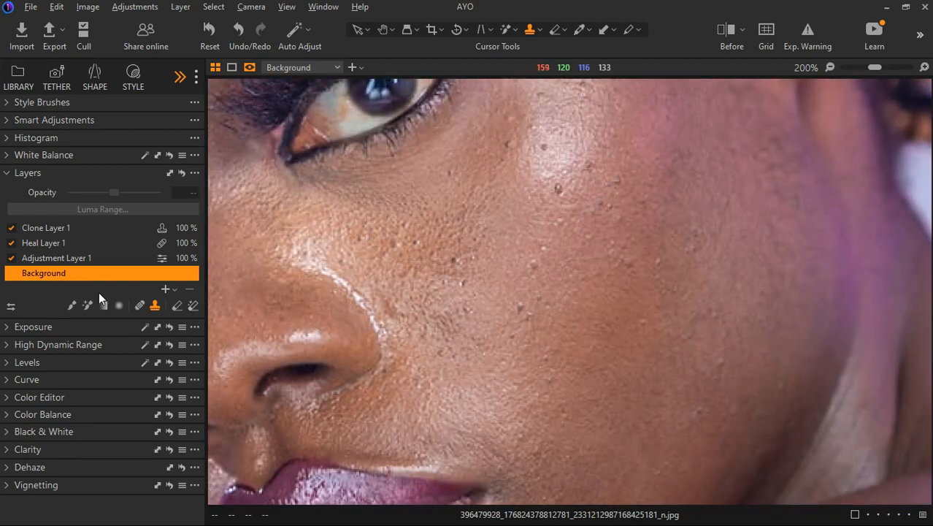
# Heal a blemish on the cheek beside the nose on Heal Layer 1, and move its source point to nearby smooth cheek skin
pyautogui.click(73, 243)
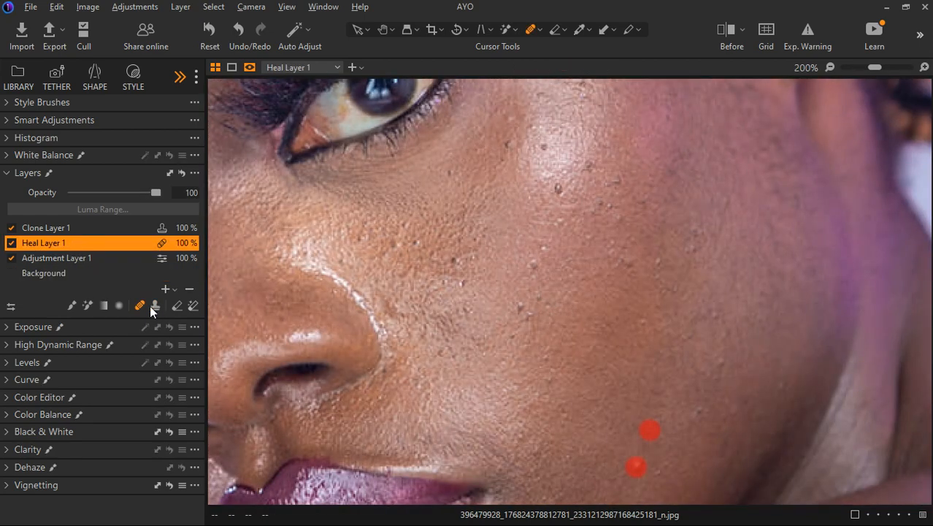
pyautogui.scroll(-3, 671, 466)
pyautogui.scroll(4, 666, 469)
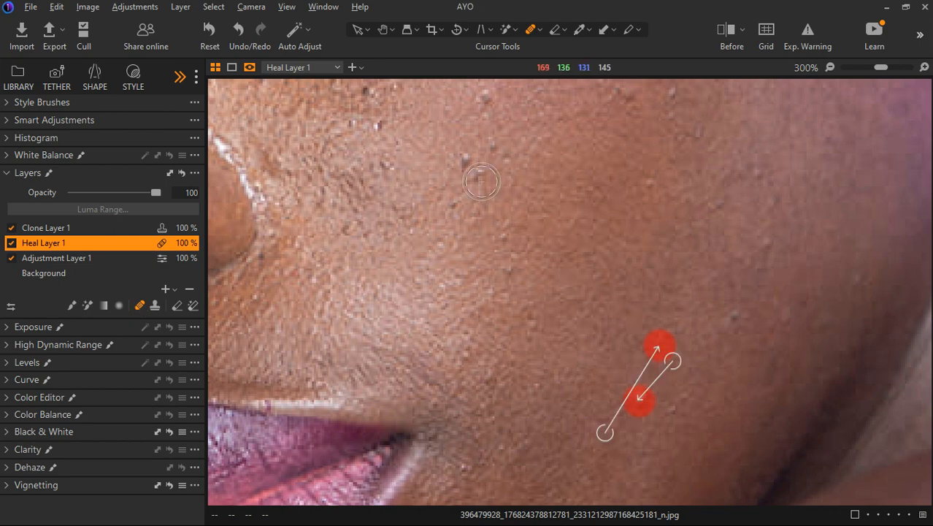
pyautogui.click(461, 160)
pyautogui.scroll(-1, 474, 241)
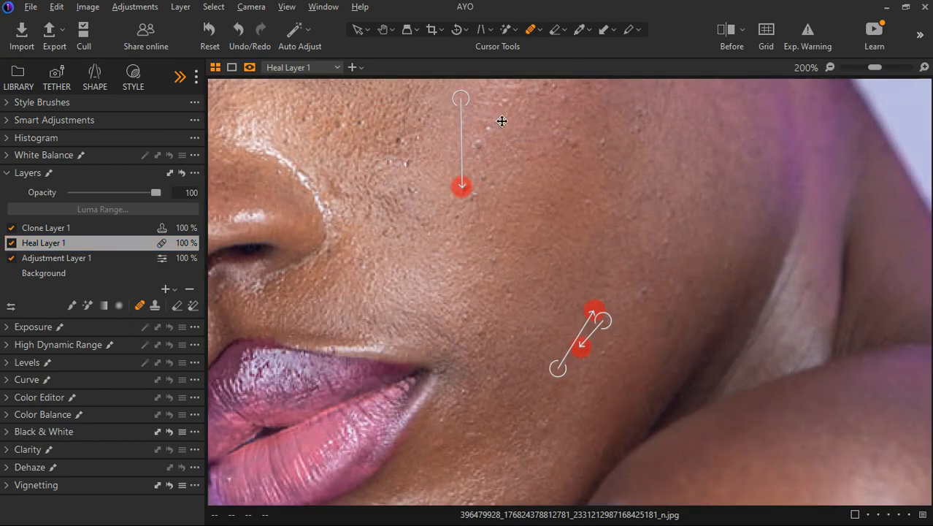
pyautogui.moveTo(461, 98)
pyautogui.mouseDown()
pyautogui.moveTo(549, 170)
pyautogui.moveTo(546, 189)
pyautogui.mouseUp()
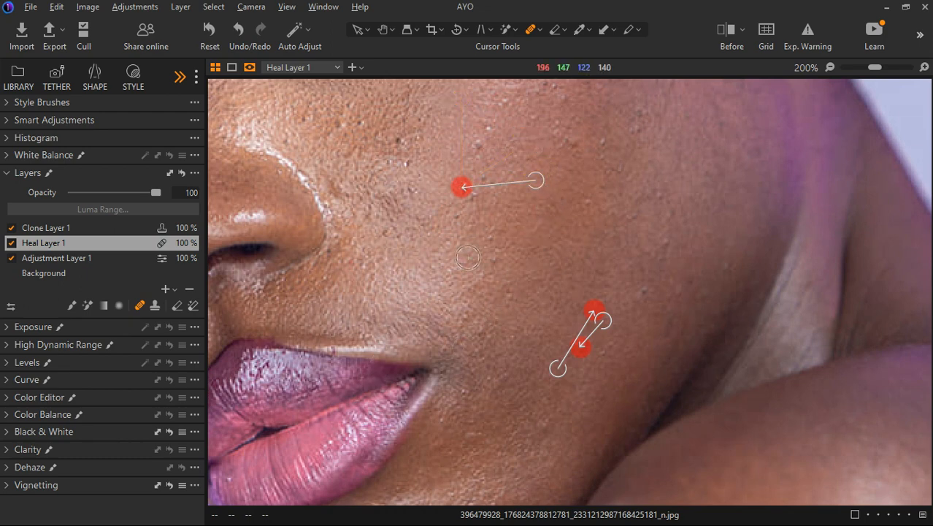
# Turn on Display Arrows in the Heal Brush settings
pyautogui.rightClick(468, 257)
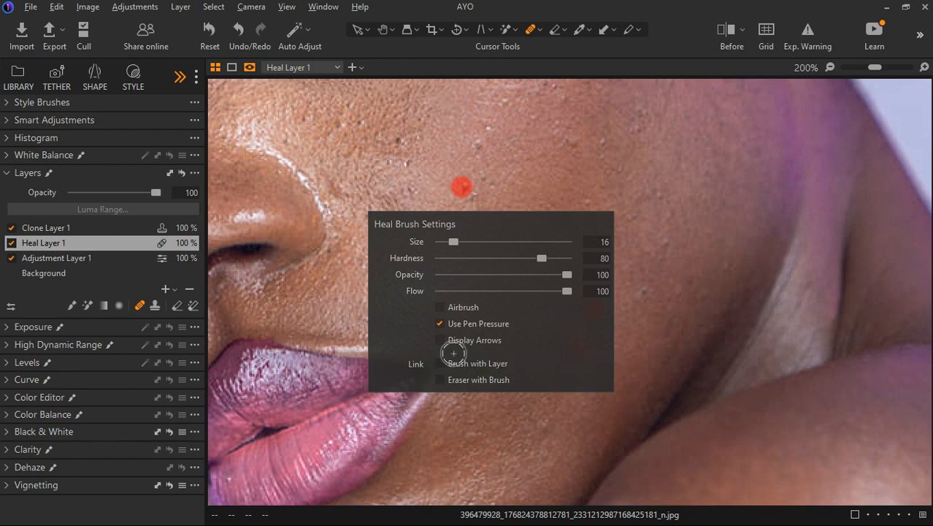
pyautogui.click(452, 341)
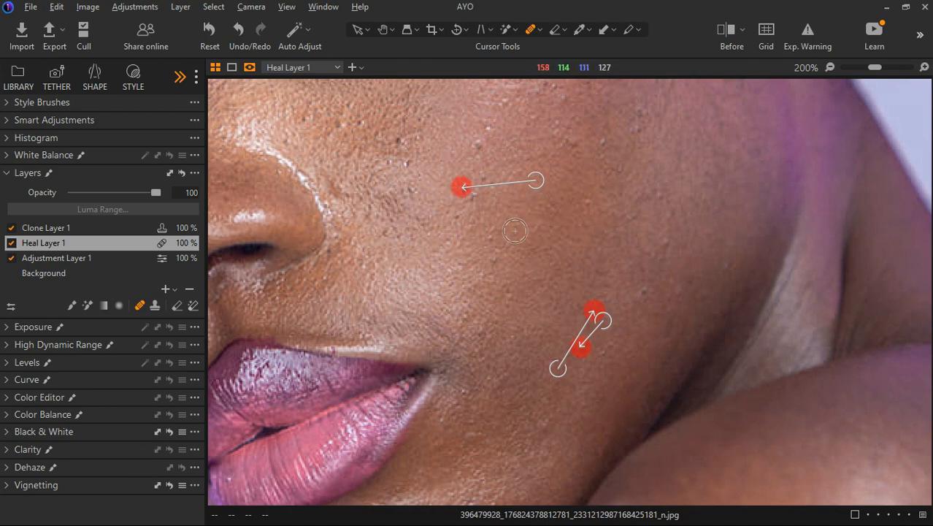
# Bring the whole portrait back into view and collapse the Layers tool
pyautogui.hotkey('ctrl', '0')
pyautogui.scroll(-2, 505, 241)
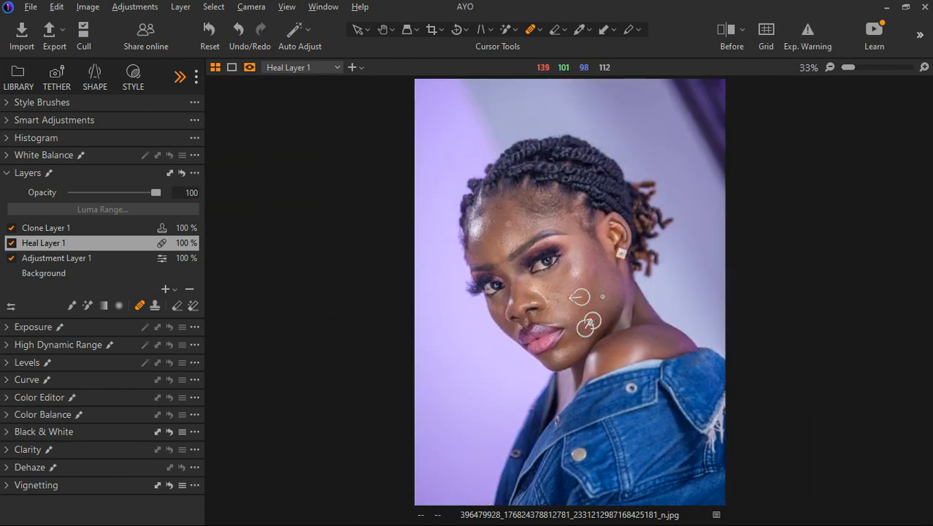
pyautogui.scroll(1, 577, 292)
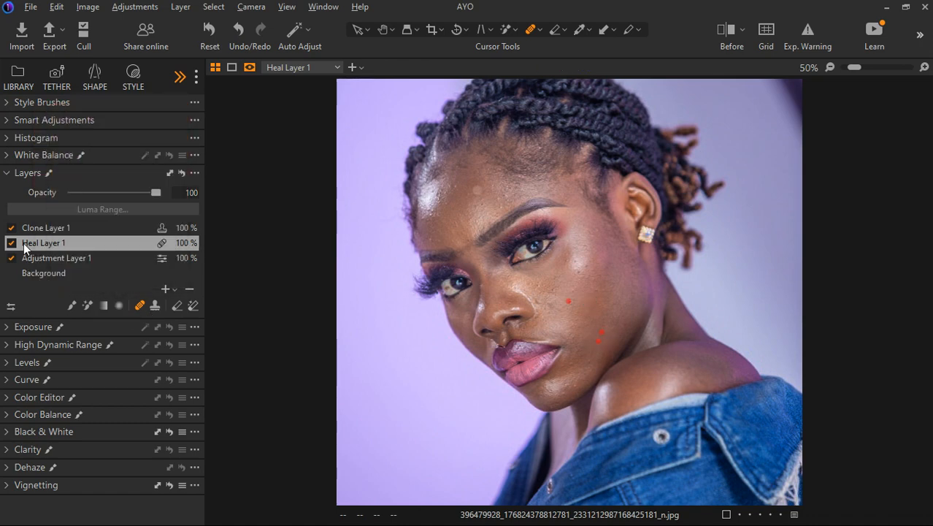
pyautogui.click(7, 175)
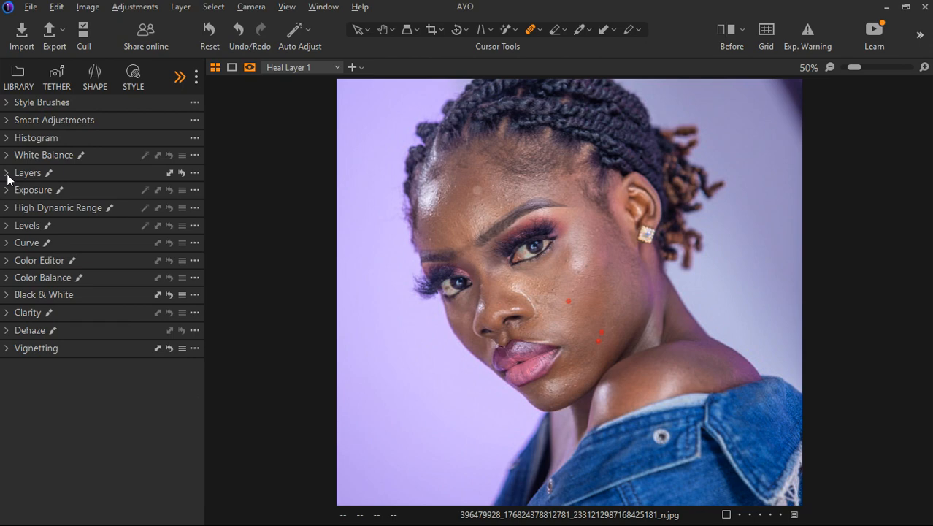